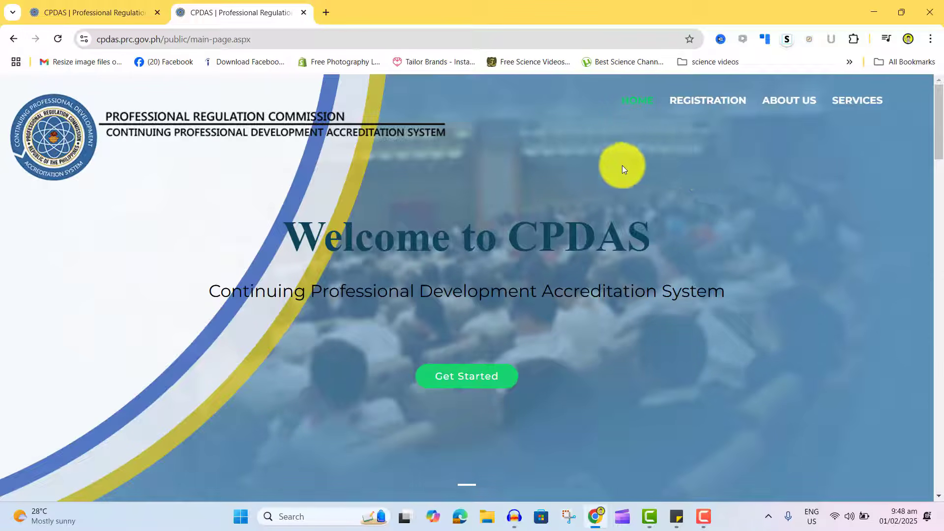
- Open the Professional Registration form from the CPDAS home page
left_click_drag(940, 133, 940, 173)
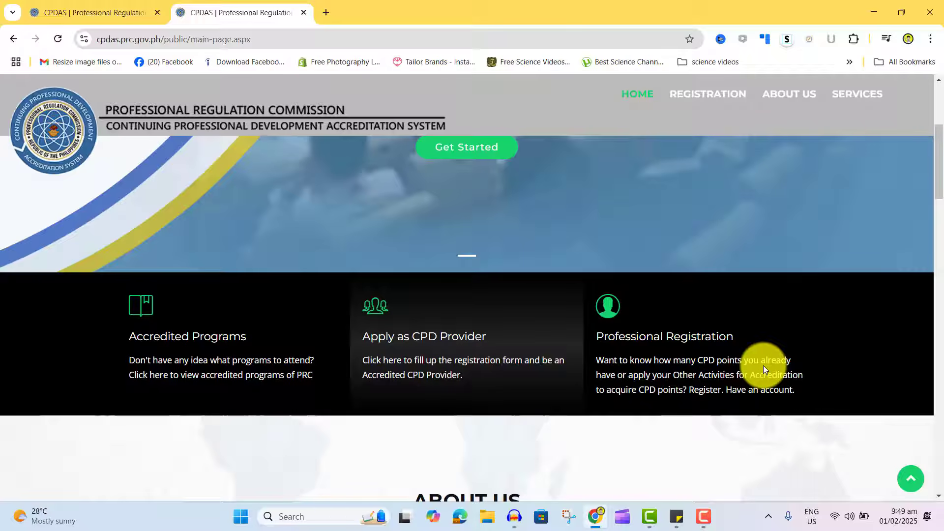
left_click_drag(940, 172, 940, 172)
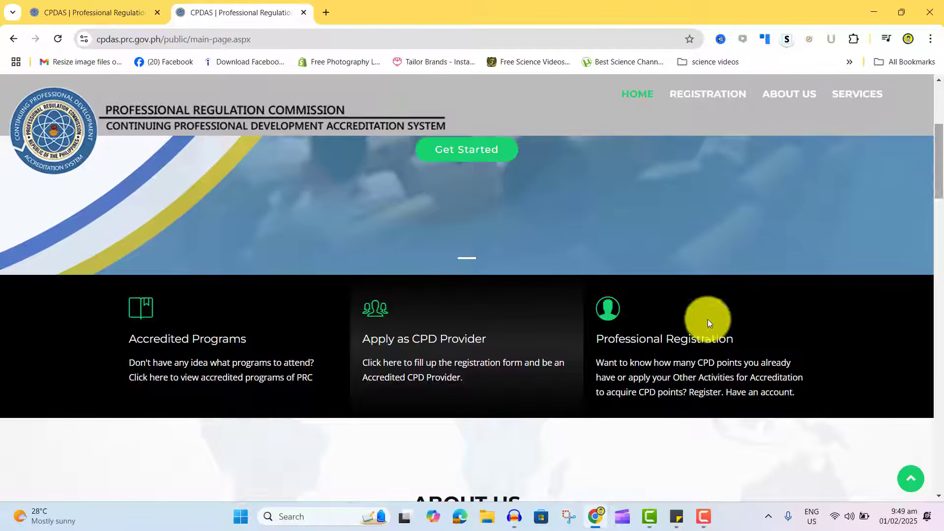
left_click(678, 339)
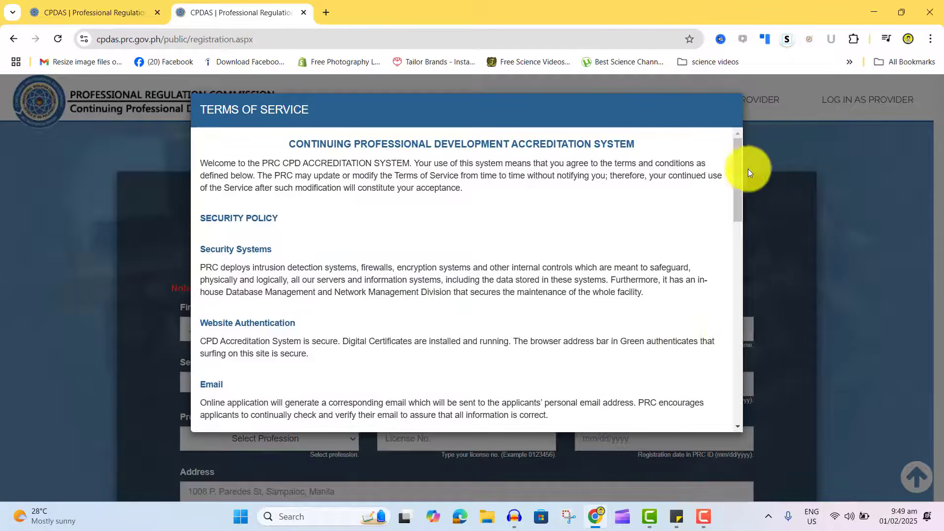
- Read through and agree to the Terms of Service and the Privacy Notice
left_click_drag(737, 192, 697, 424)
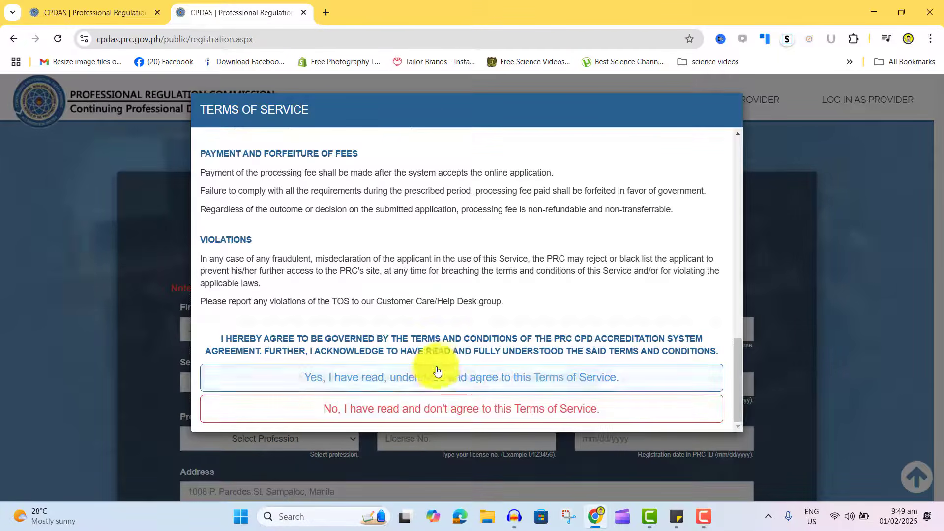
left_click(399, 383)
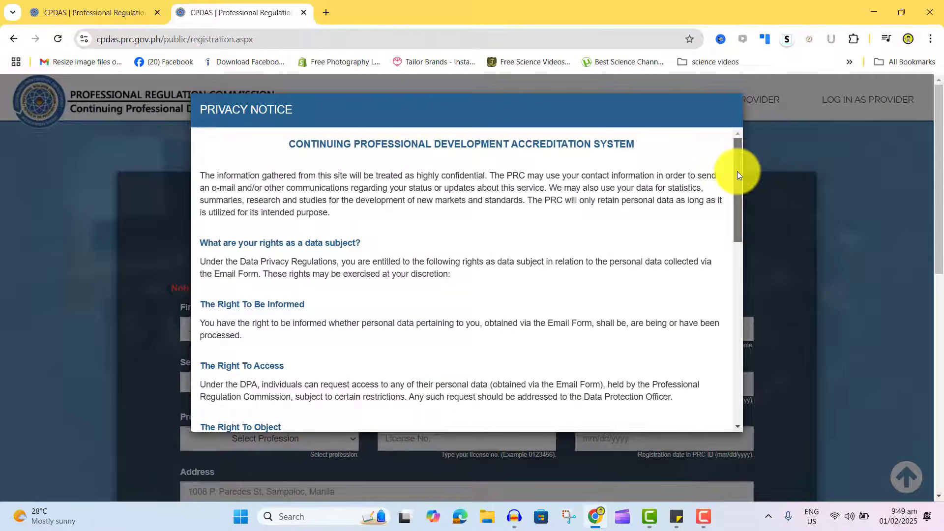
left_click_drag(737, 171, 709, 362)
left_click(516, 359)
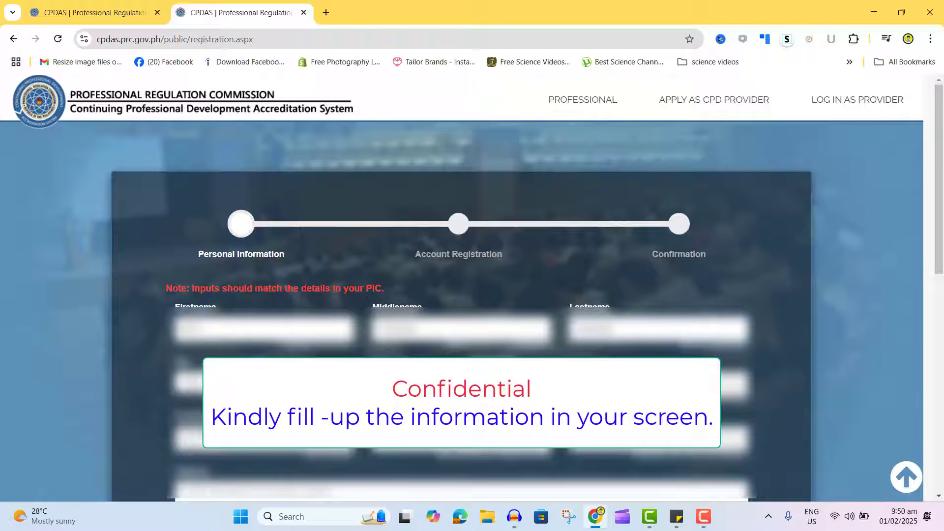
- Set the sex to MALE and pick the registrant's birth date in the personal information form
left_click(219, 386)
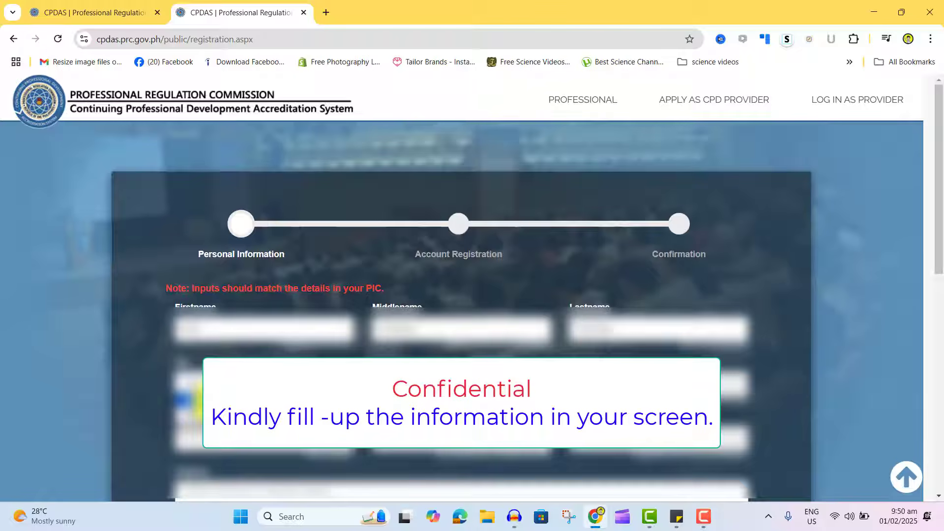
left_click(212, 401)
left_click(514, 385)
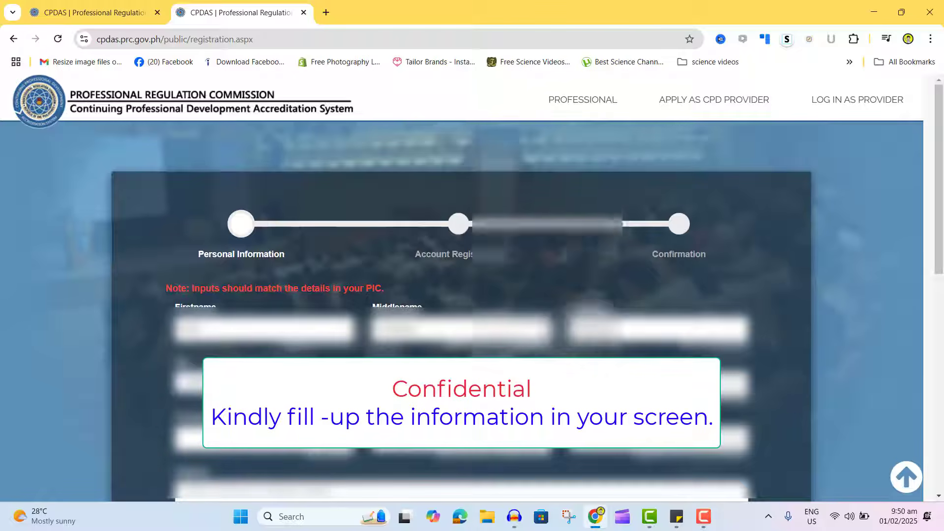
left_click(525, 225)
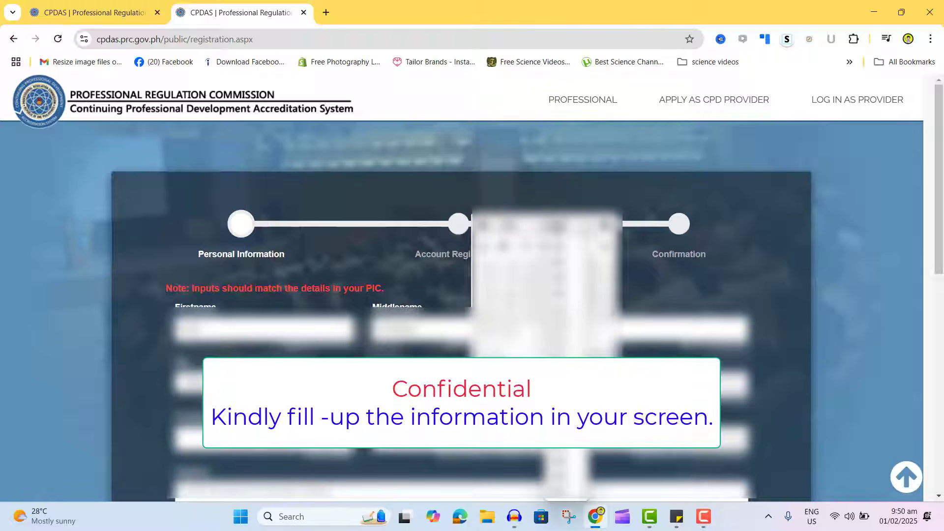
left_click(565, 299)
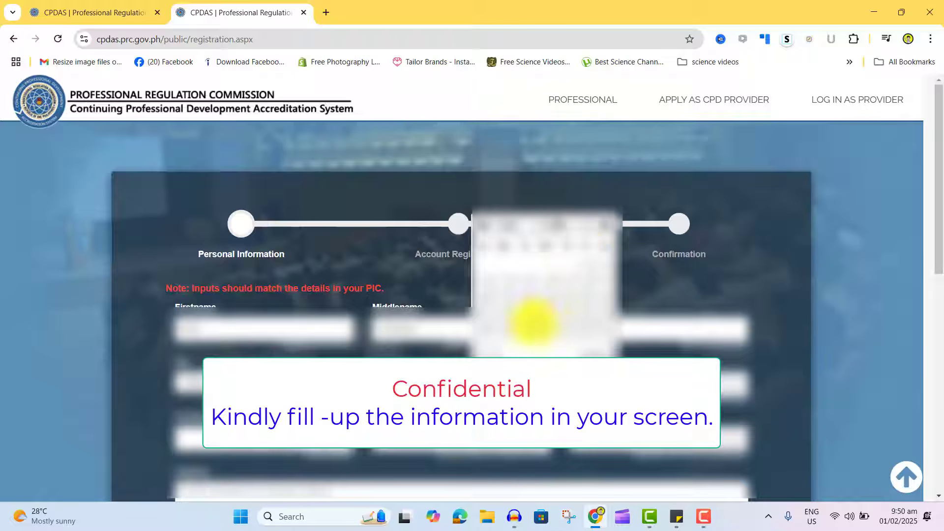
left_click(484, 327)
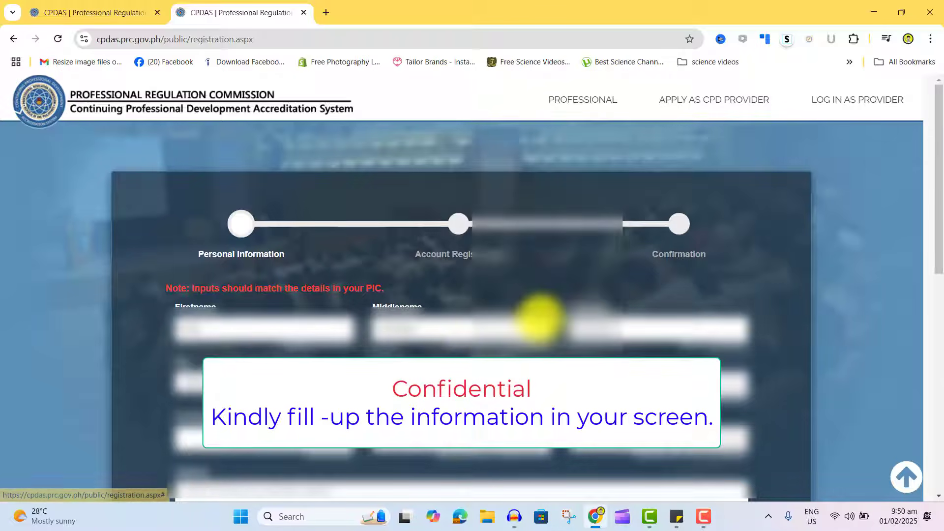
- Set the profession to PROFESSIONAL TEACHER in the personal information form
left_click_drag(942, 233, 943, 300)
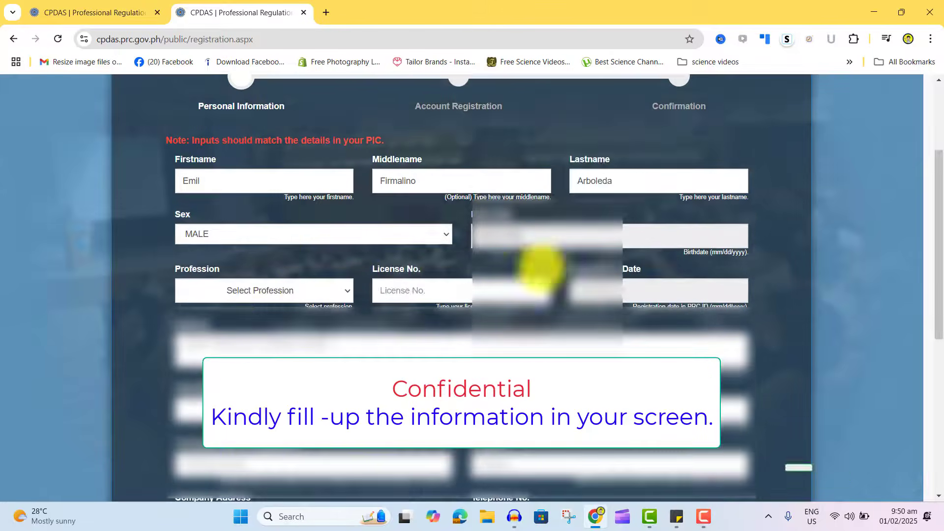
left_click(278, 293)
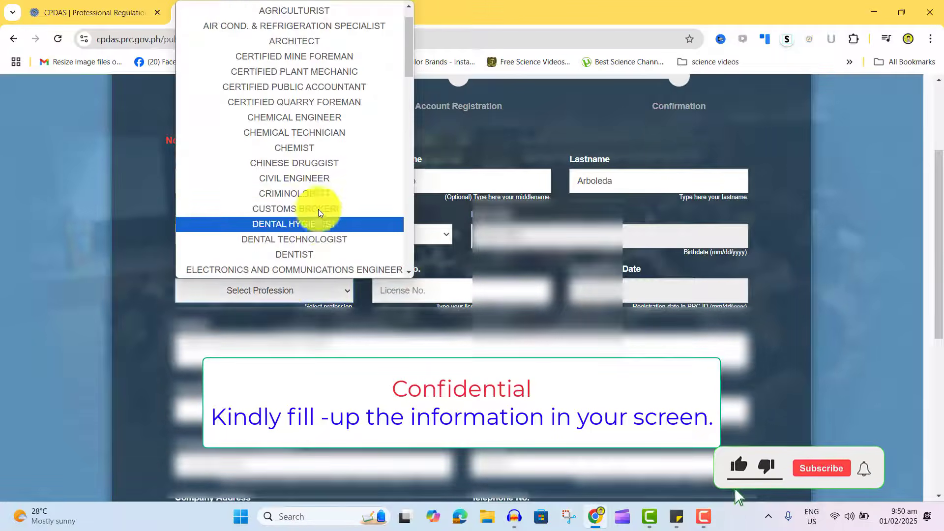
scroll(323, 110, "down", 15)
left_click(323, 110)
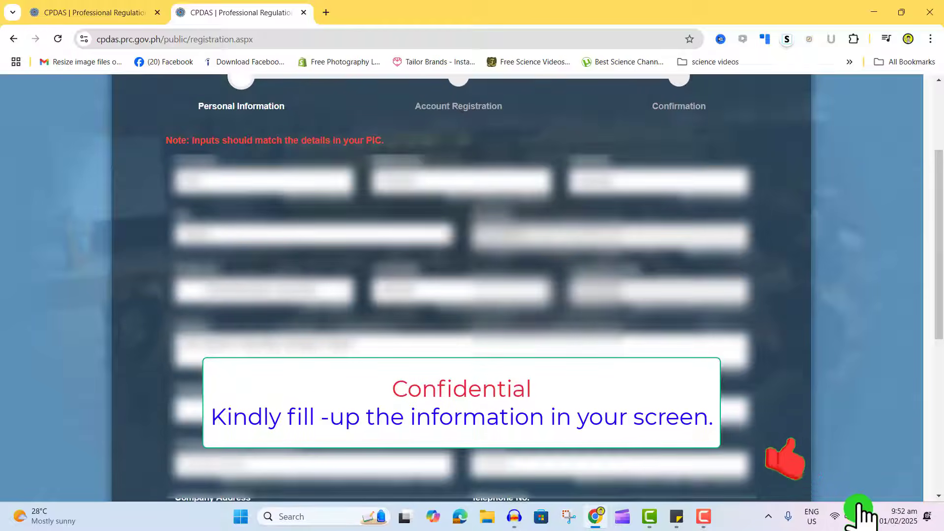
- Select the source of information for CPDAS and continue to the Account Registration stage
scroll(593, 344, "down", 2)
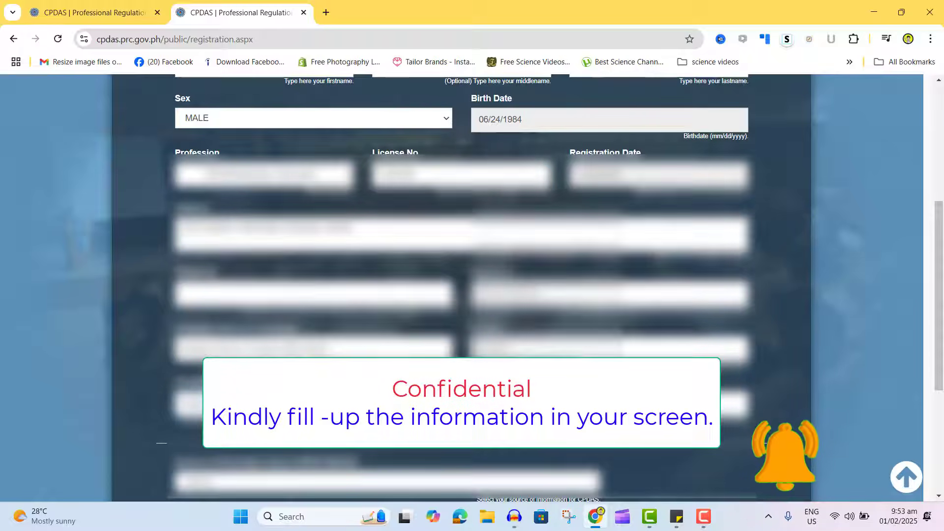
scroll(461, 288, "down", 2)
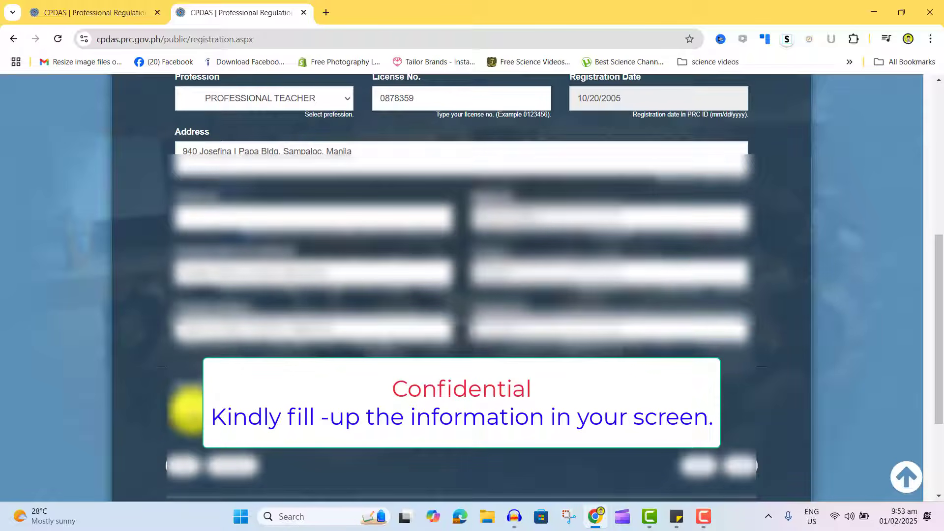
left_click(295, 407)
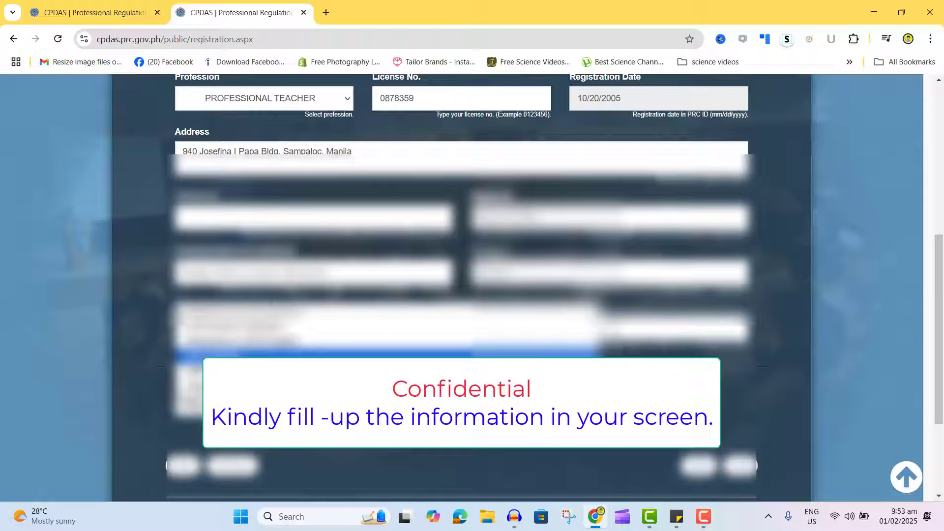
left_click(211, 352)
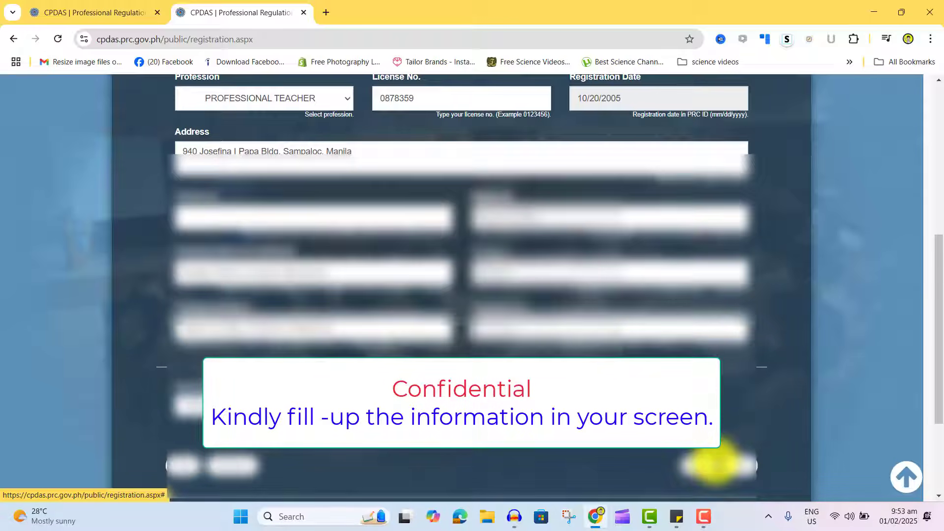
left_click(698, 466)
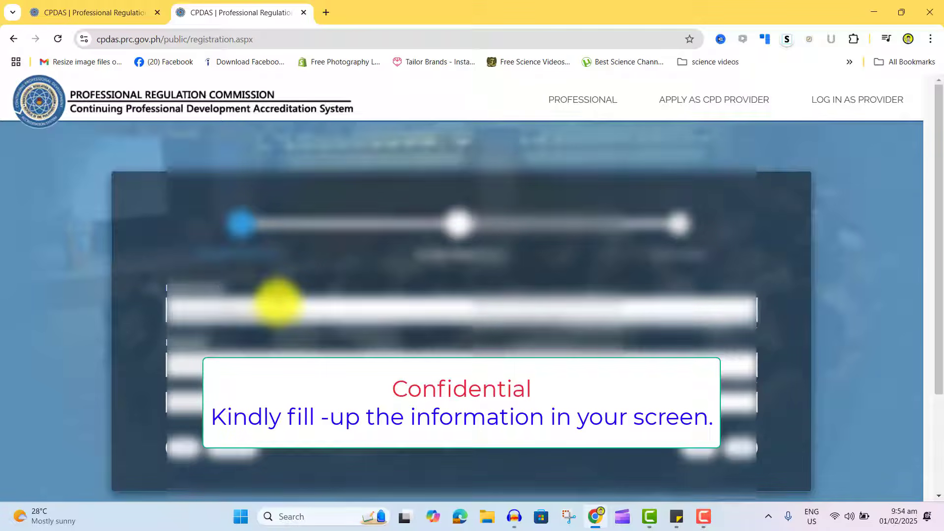
- Fill in the account credentials, including the account password, and continue to the Confirmation stage
left_click(253, 363)
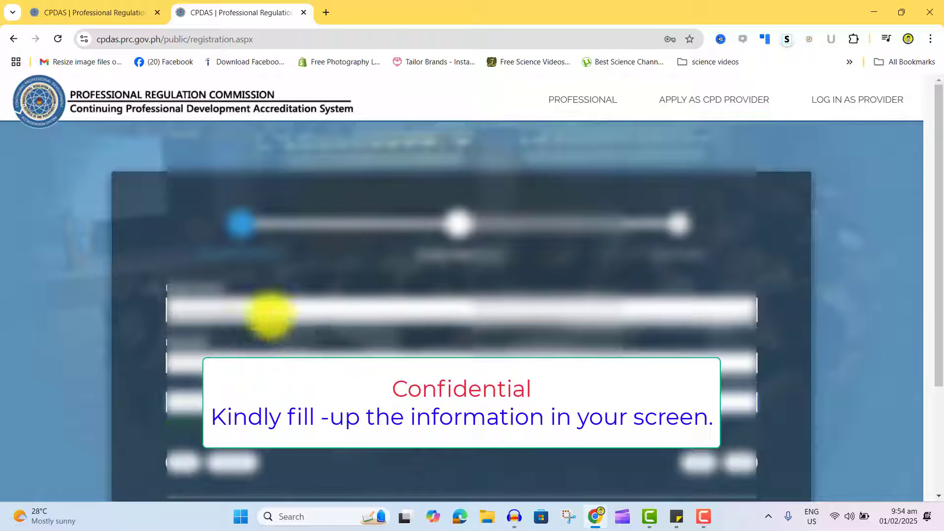
left_click(697, 462)
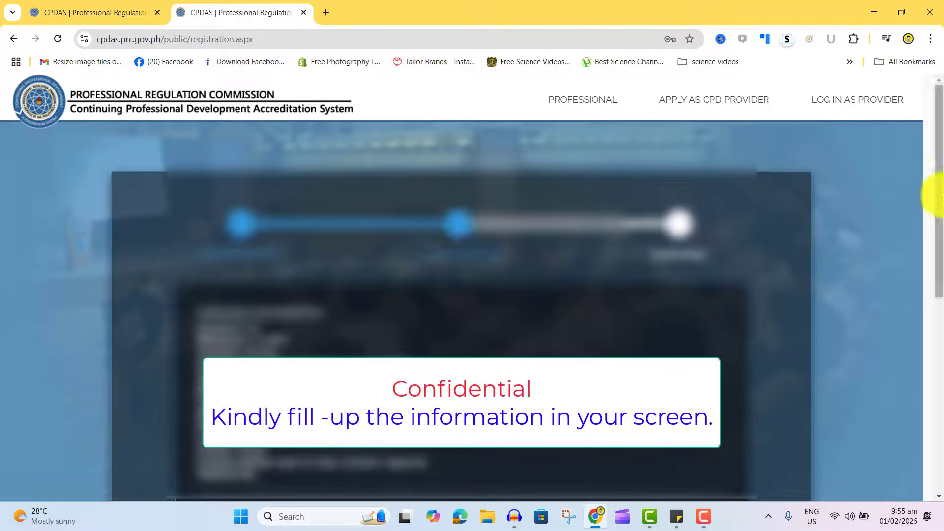
- Review the entered personal information and license details on the confirmation page, and submit the registration
left_click_drag(934, 200, 922, 245)
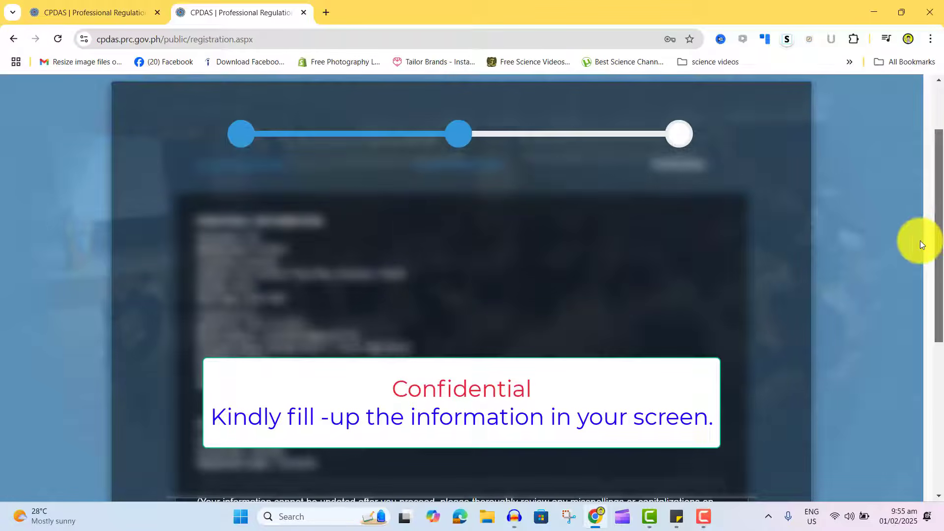
scroll(726, 316, "down", 2)
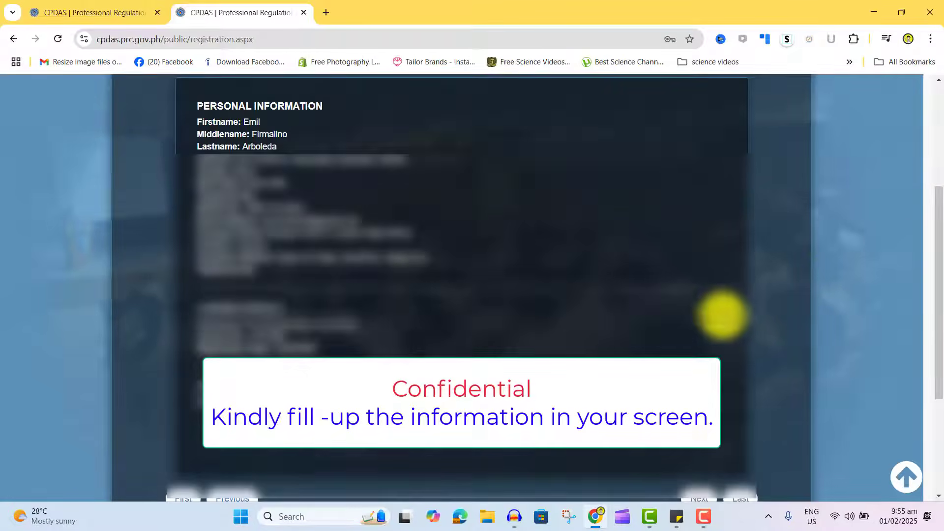
mouse_move(937, 191)
left_mouse_down()
mouse_move(938, 162)
mouse_move(939, 209)
left_mouse_up()
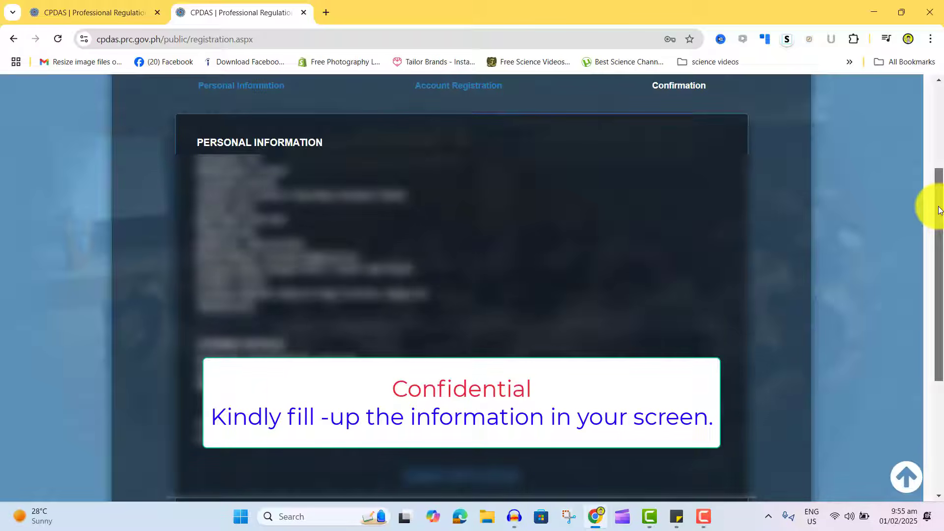
left_click_drag(940, 209, 940, 190)
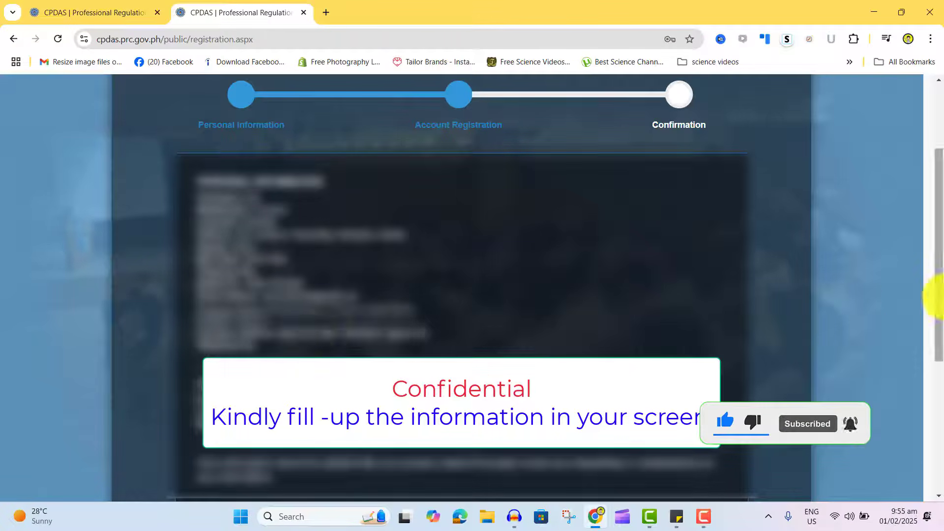
left_click_drag(936, 293, 925, 339)
left_click(475, 432)
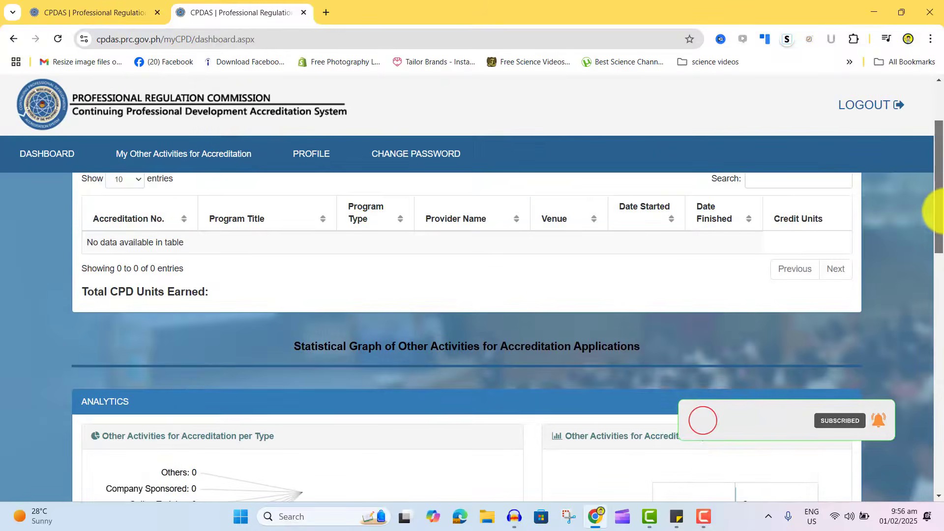
- Examine the dashboard's list of accredited programs attended, the analytics for other activities and the question section
mouse_move(938, 211)
left_mouse_down()
mouse_move(933, 253)
mouse_move(942, 165)
mouse_move(940, 195)
left_mouse_up()
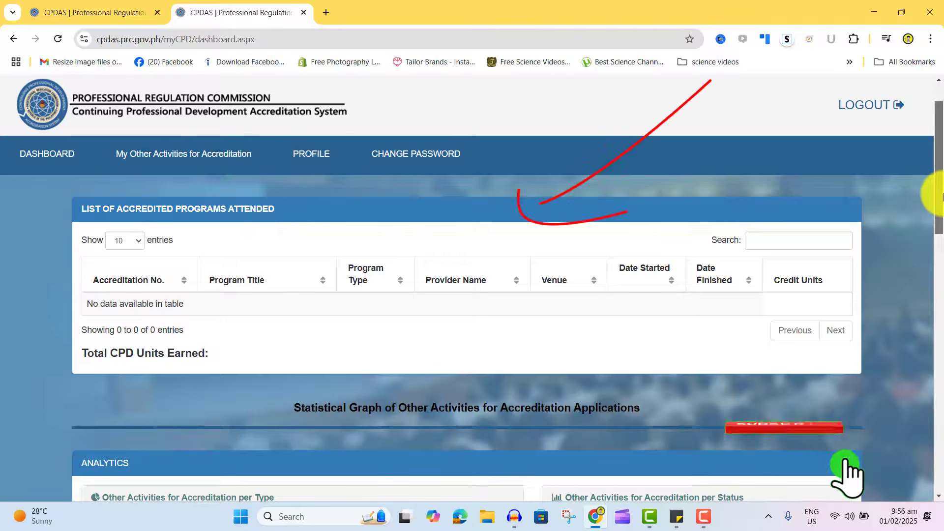
left_click_drag(942, 197, 942, 207)
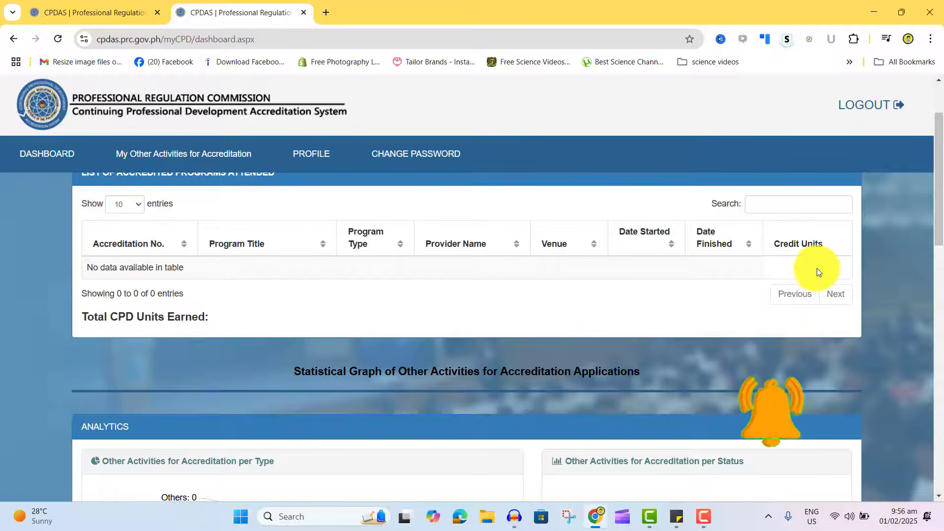
left_click_drag(935, 217, 887, 377)
scroll(886, 377, "down", 6)
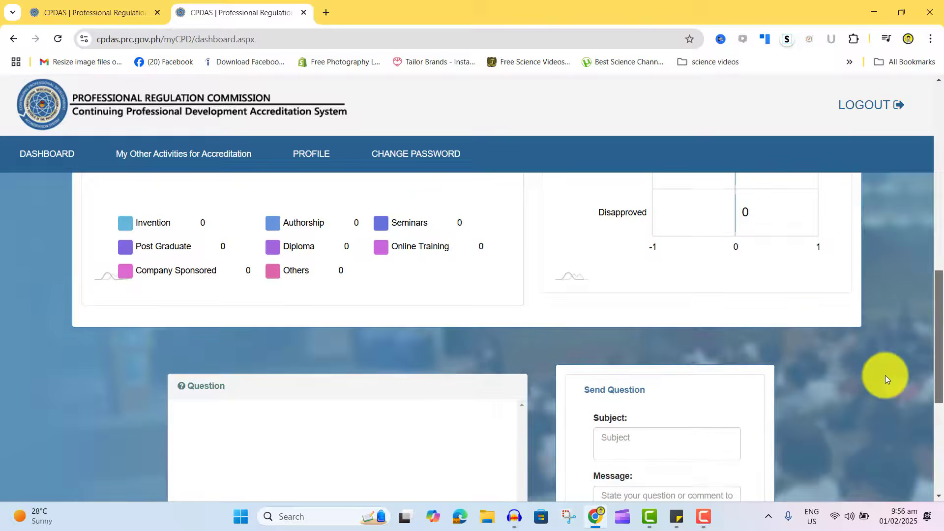
left_click_drag(937, 447, 942, 182)
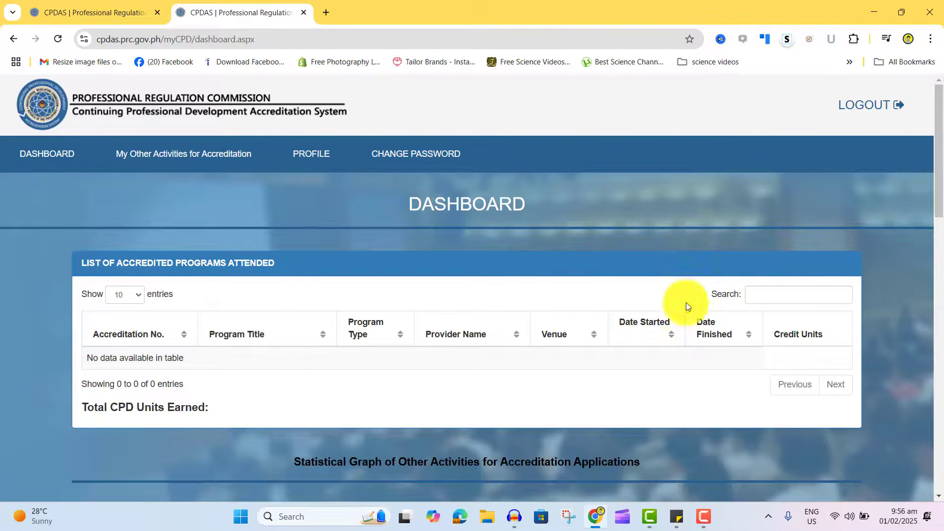